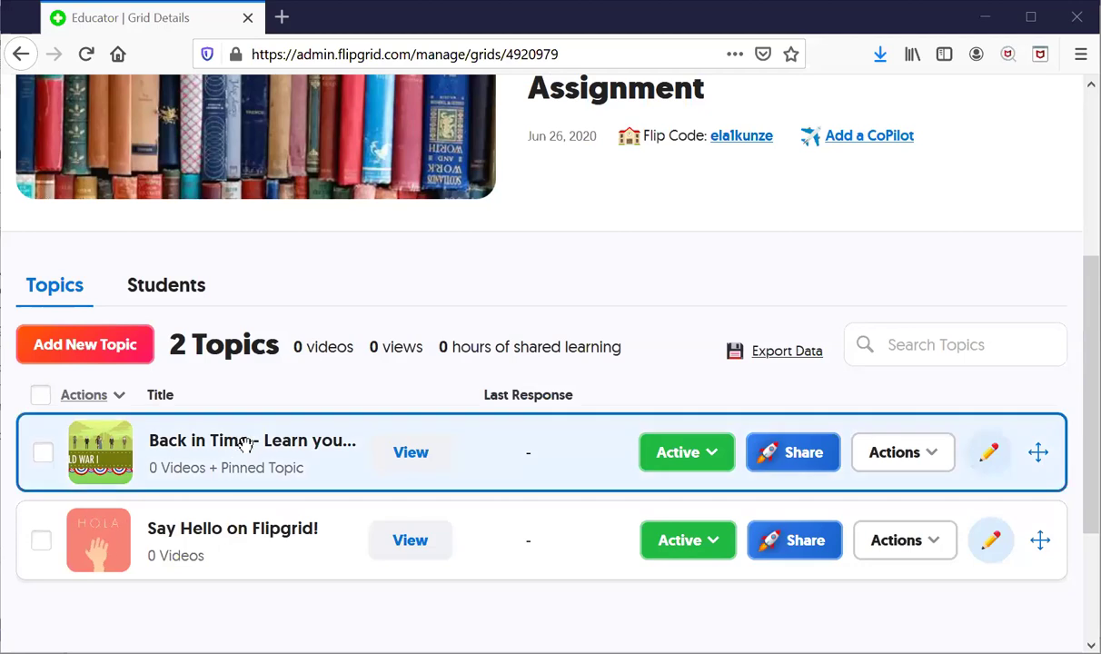
- Open the 'Back in Time - Learn your history' topic from the grid's Topics list
left_click(635, 439)
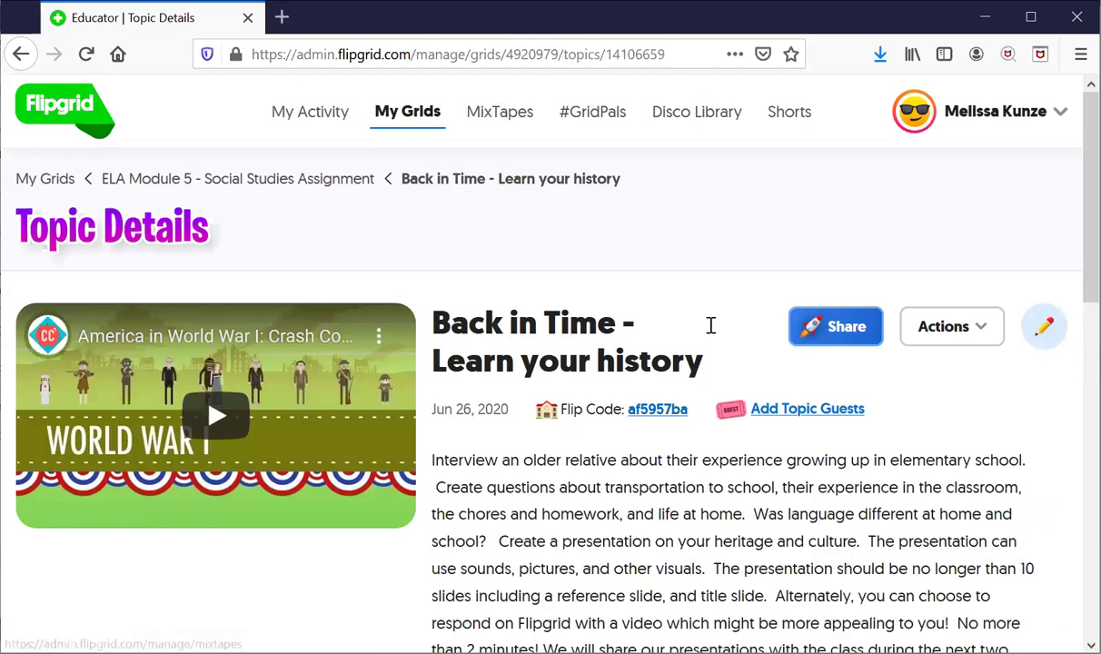
scroll(636, 318, "down", 2)
scroll(645, 315, "up", 1)
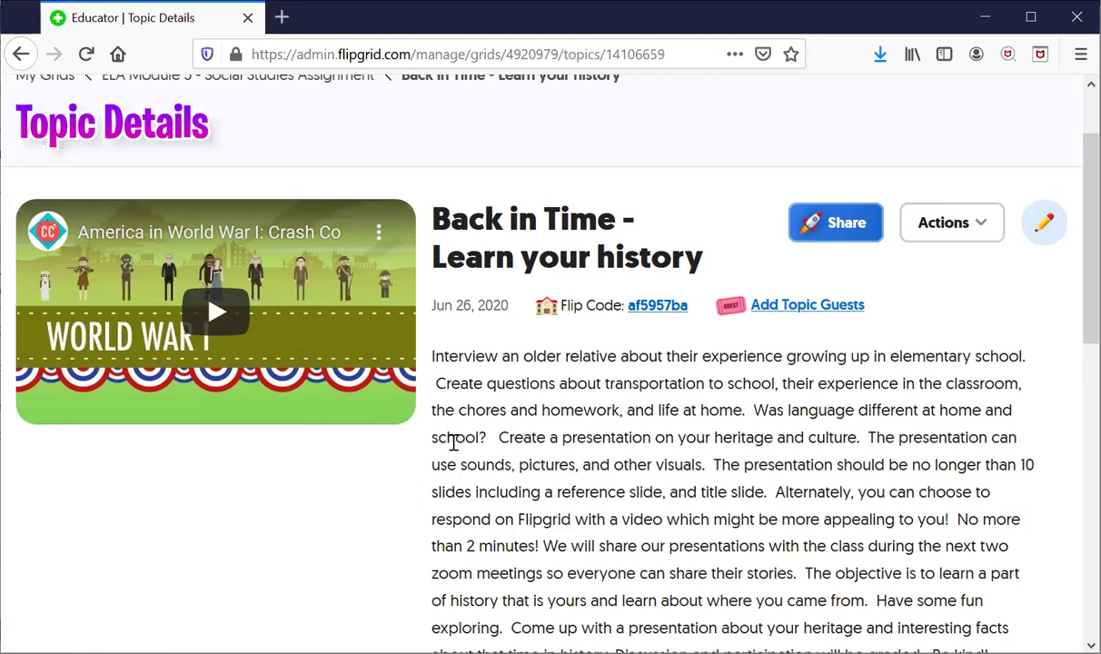
scroll(454, 441, "down", 2)
scroll(277, 253, "up", 1)
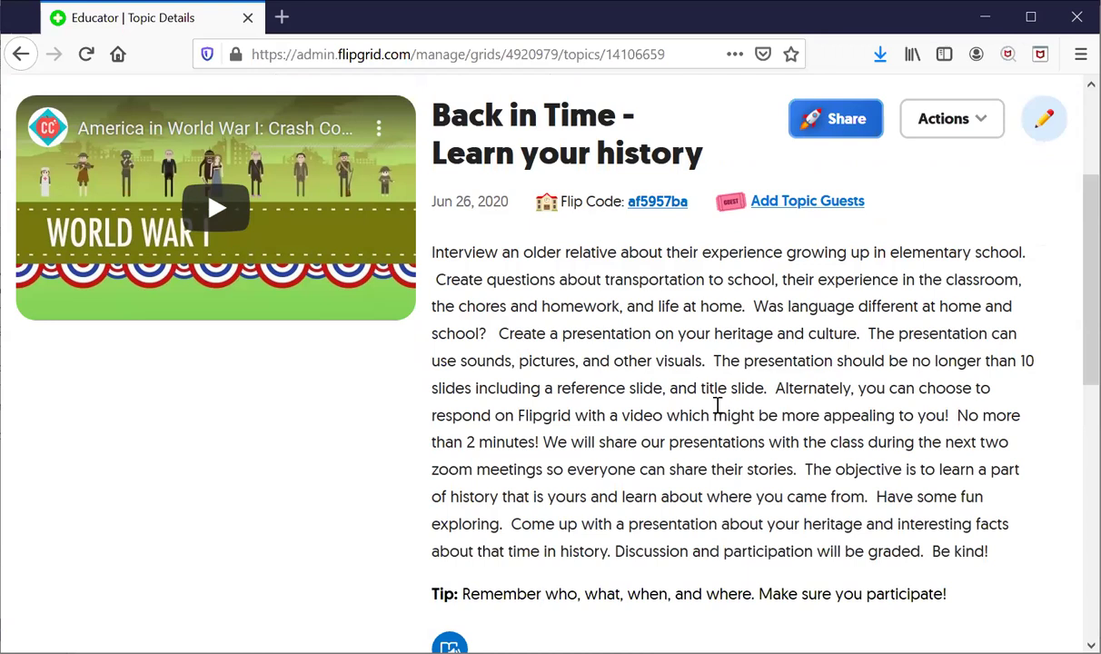
scroll(692, 415, "down", 1)
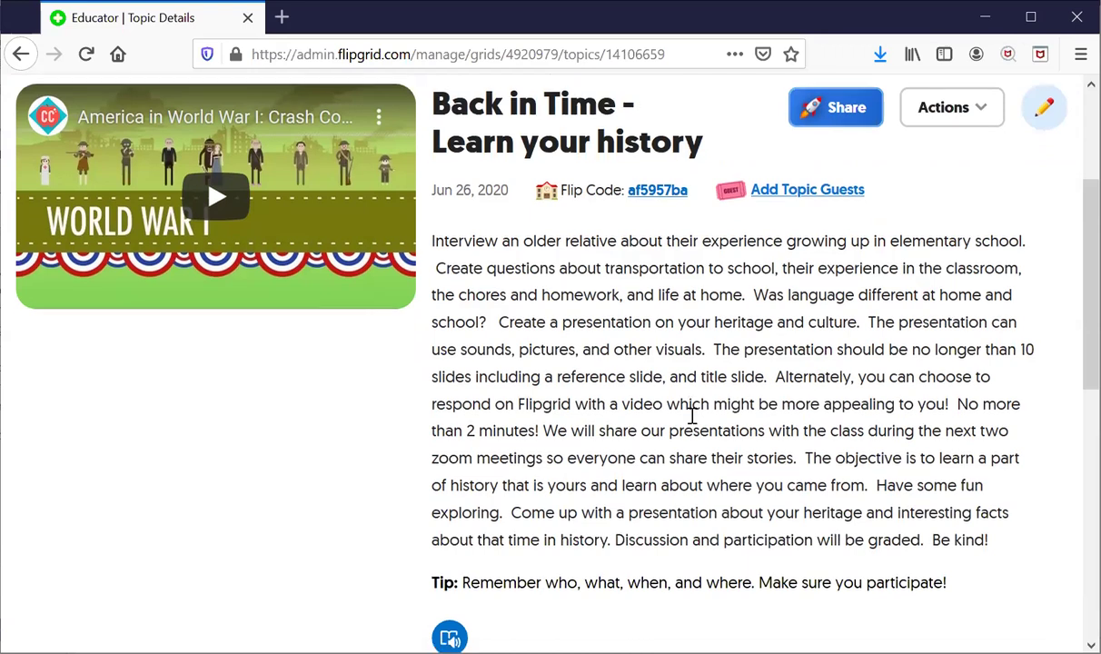
scroll(692, 415, "down", 2)
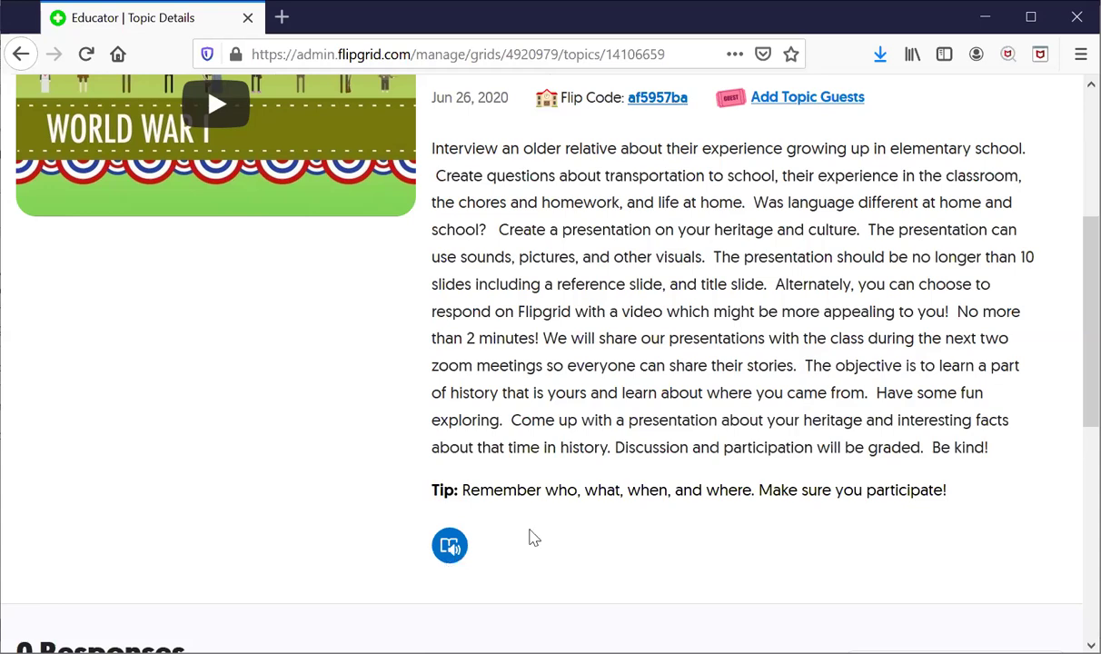
scroll(337, 478, "down", 1)
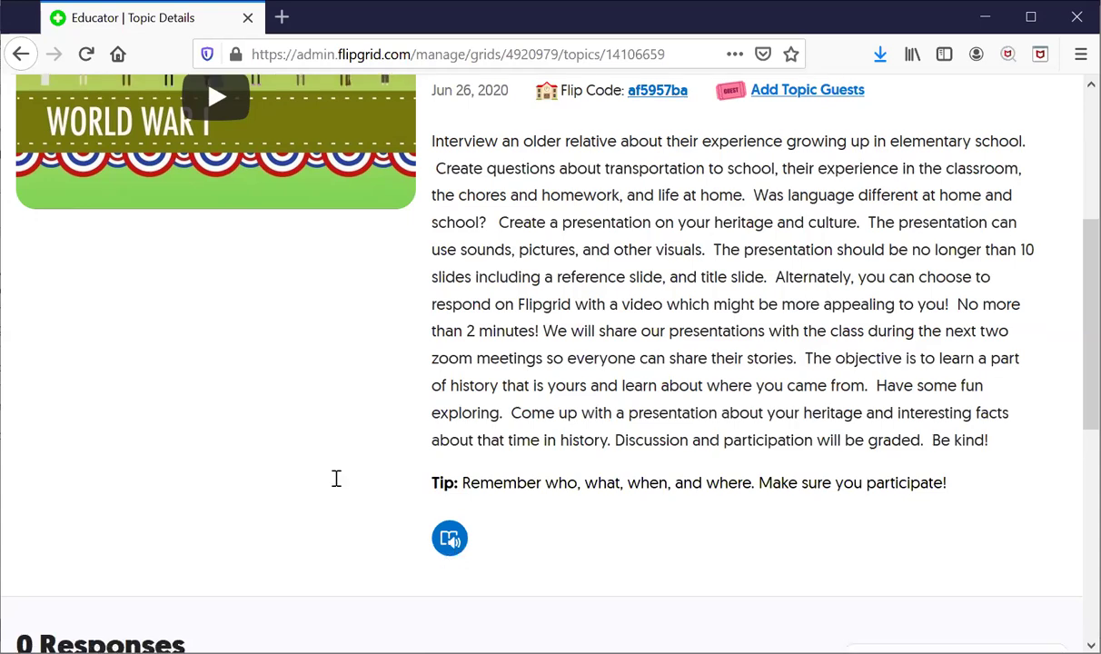
scroll(344, 487, "down", 3)
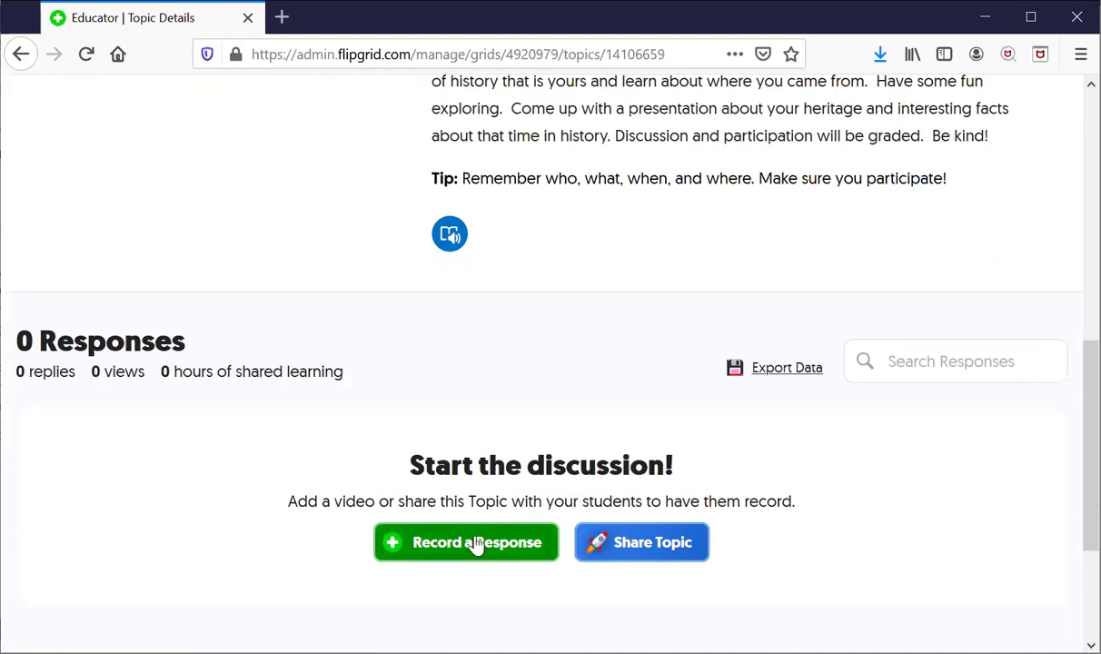
scroll(476, 543, "down", 2)
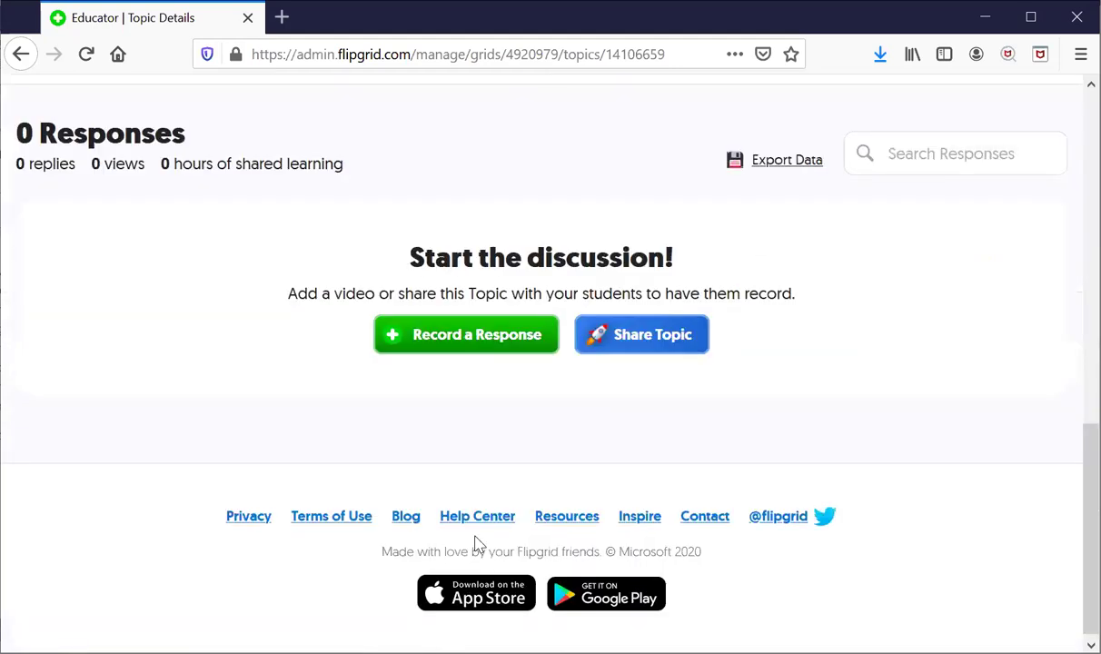
scroll(445, 440, "up", 1)
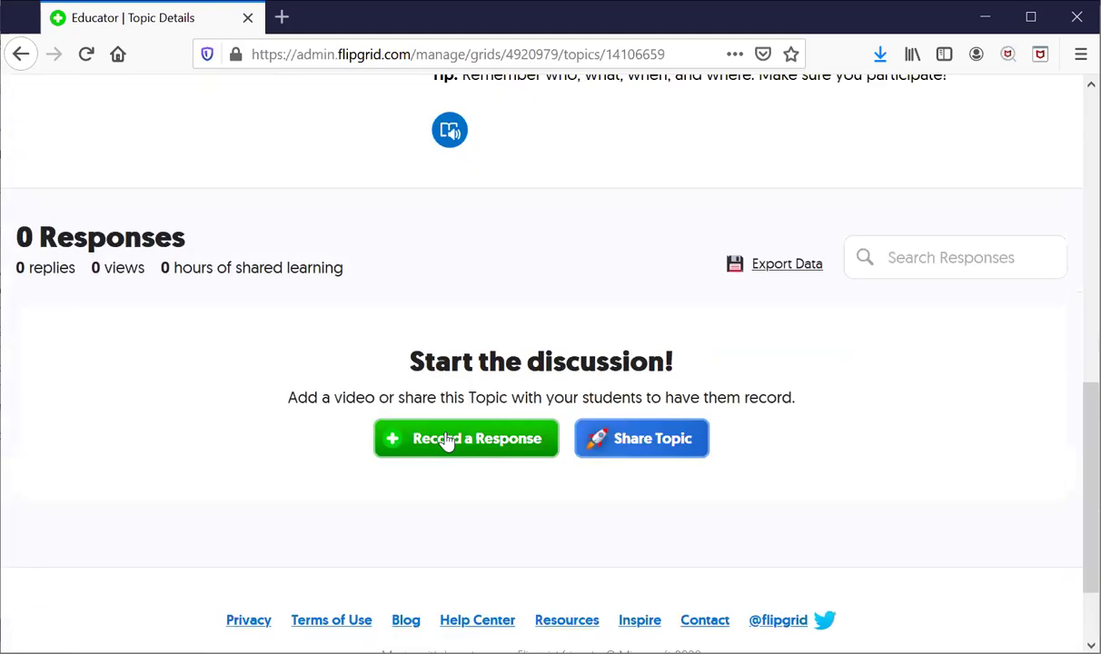
scroll(445, 438, "up", 1)
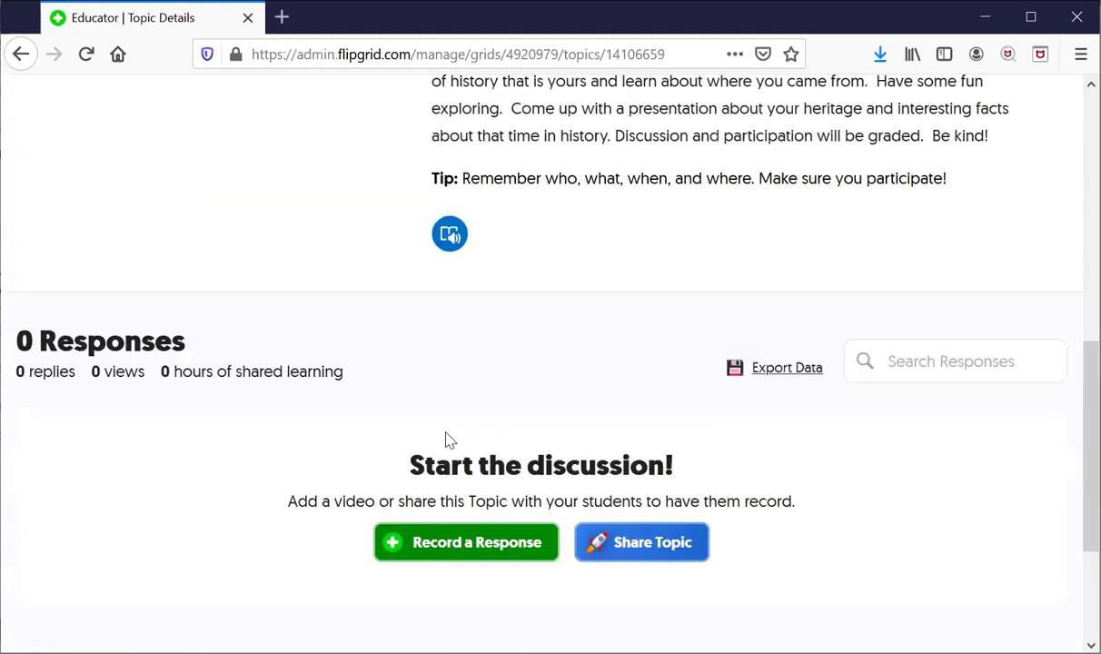
scroll(627, 354, "up", 1)
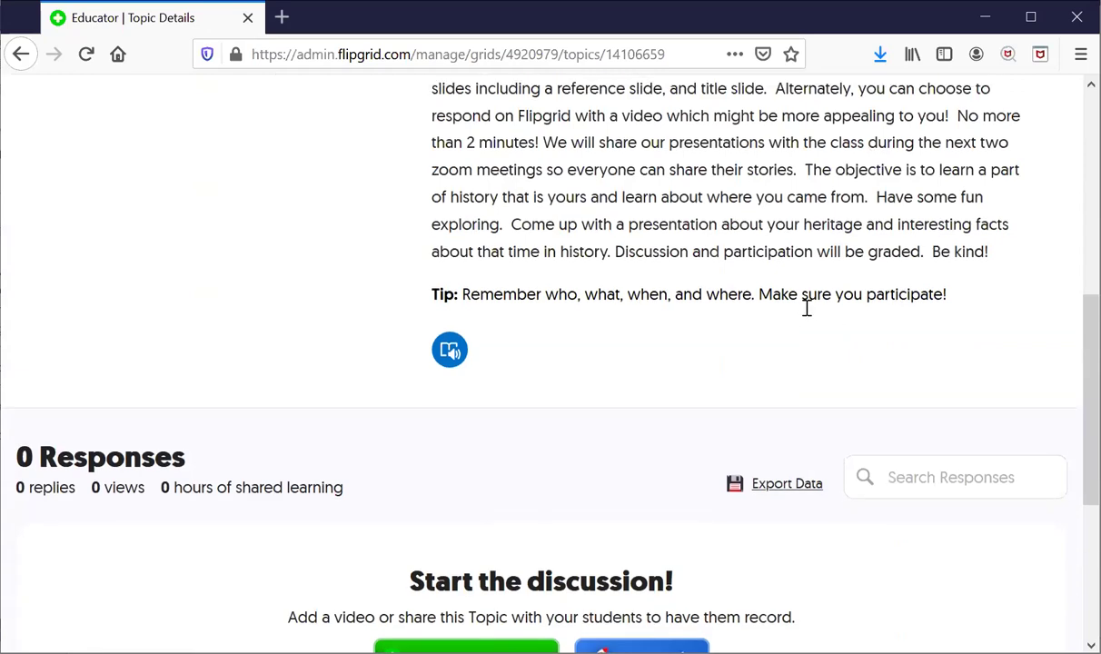
scroll(690, 243, "up", 1)
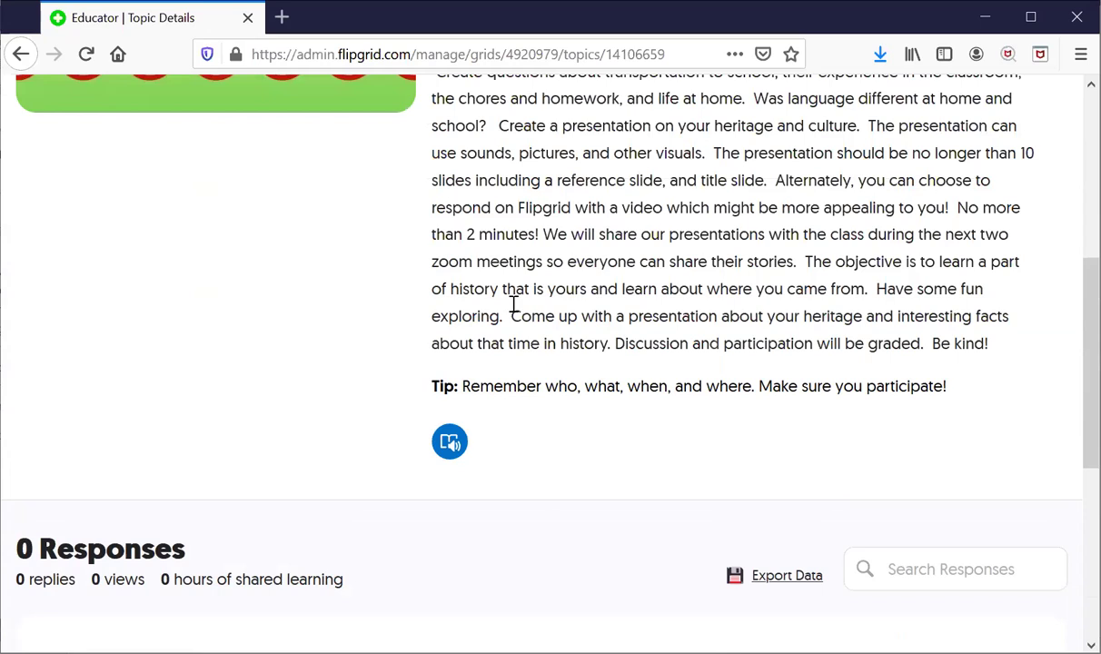
scroll(514, 307, "up", 3)
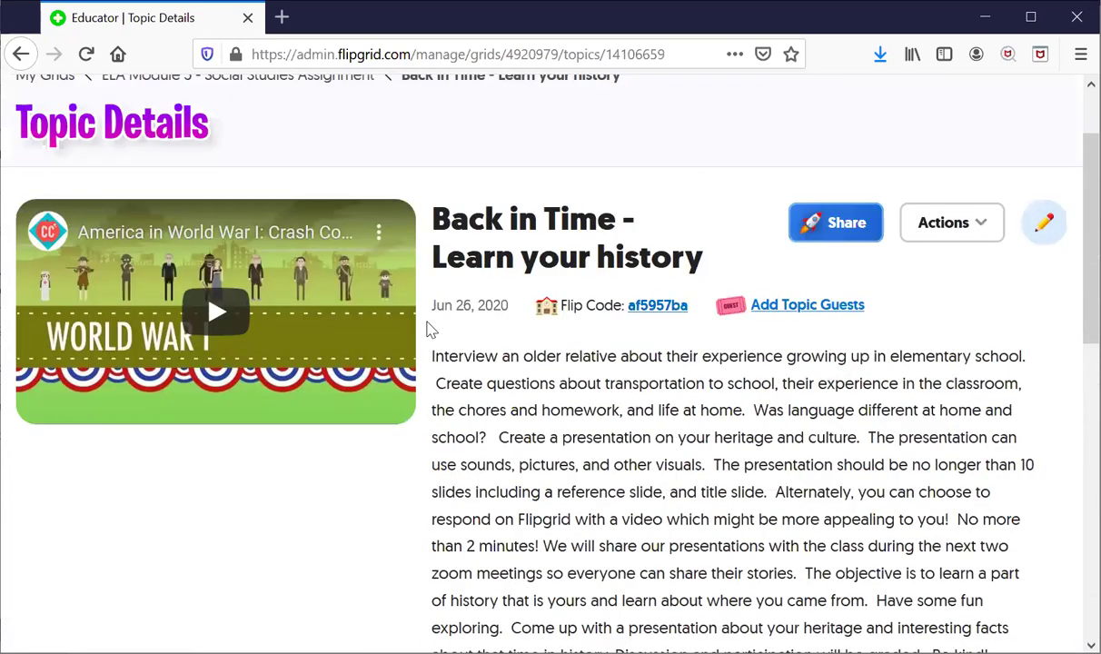
scroll(508, 254, "up", 1)
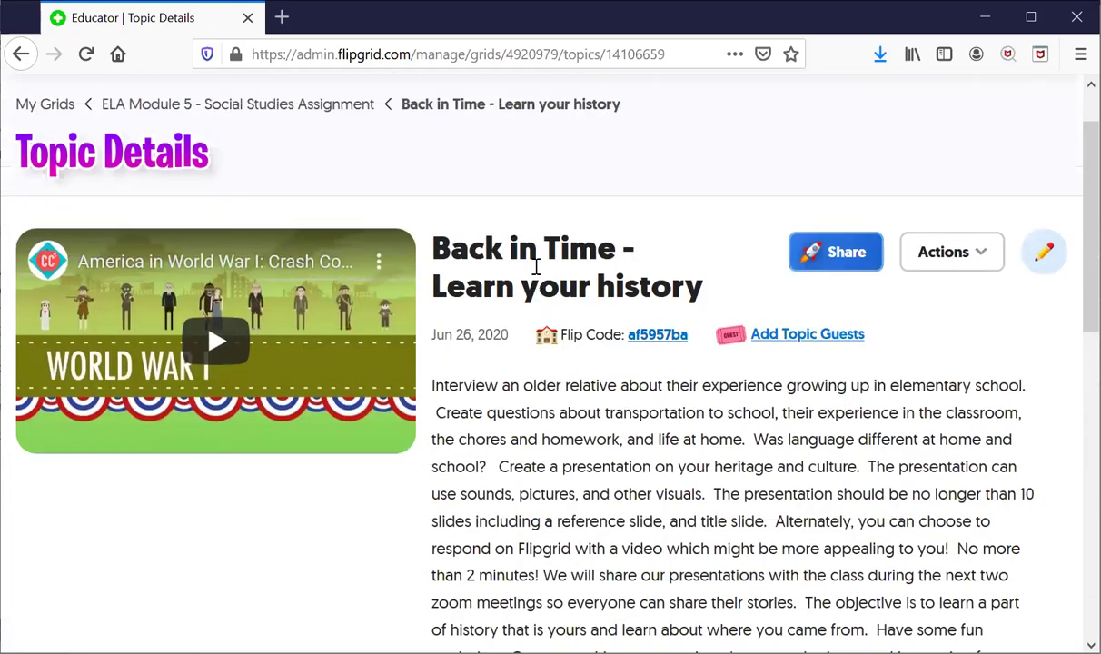
scroll(536, 273, "up", 1)
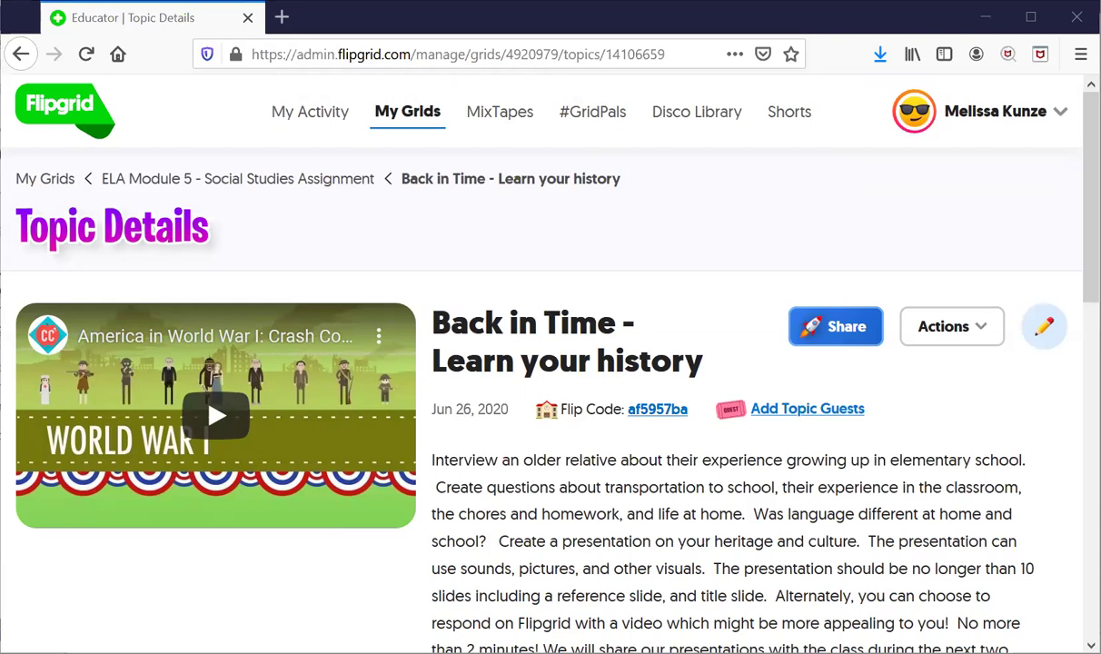
left_click(40, 285)
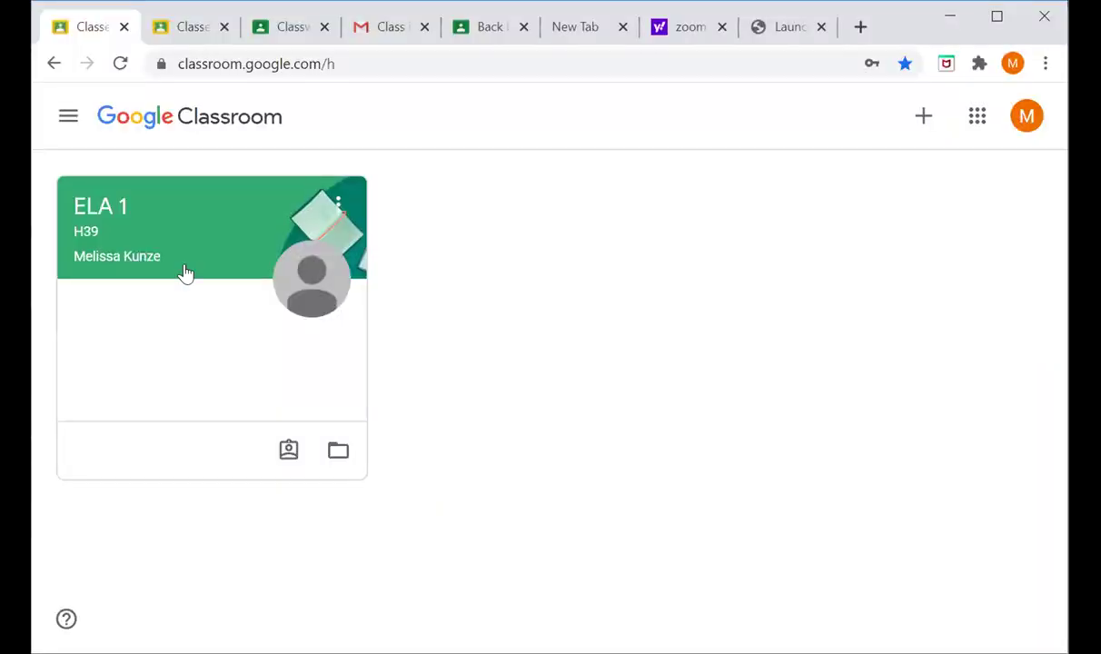
- In the ELA 1 class's Classwork, open the Back in Time assignment's Flipgrid link in a new tab
left_click(186, 273)
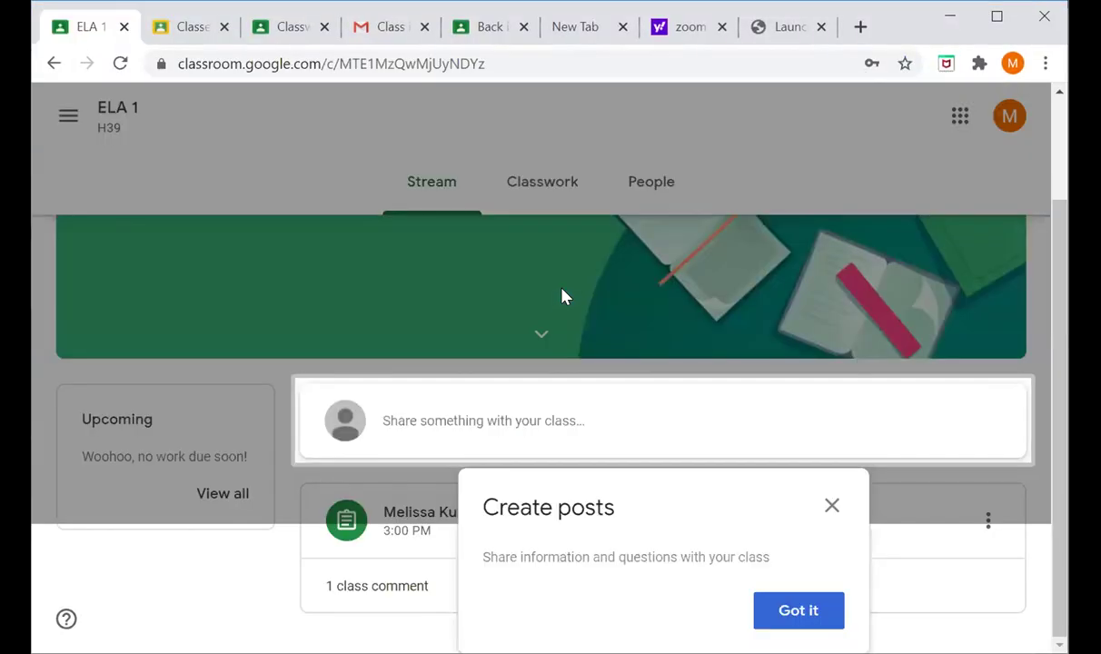
left_click(832, 505)
left_click(489, 205)
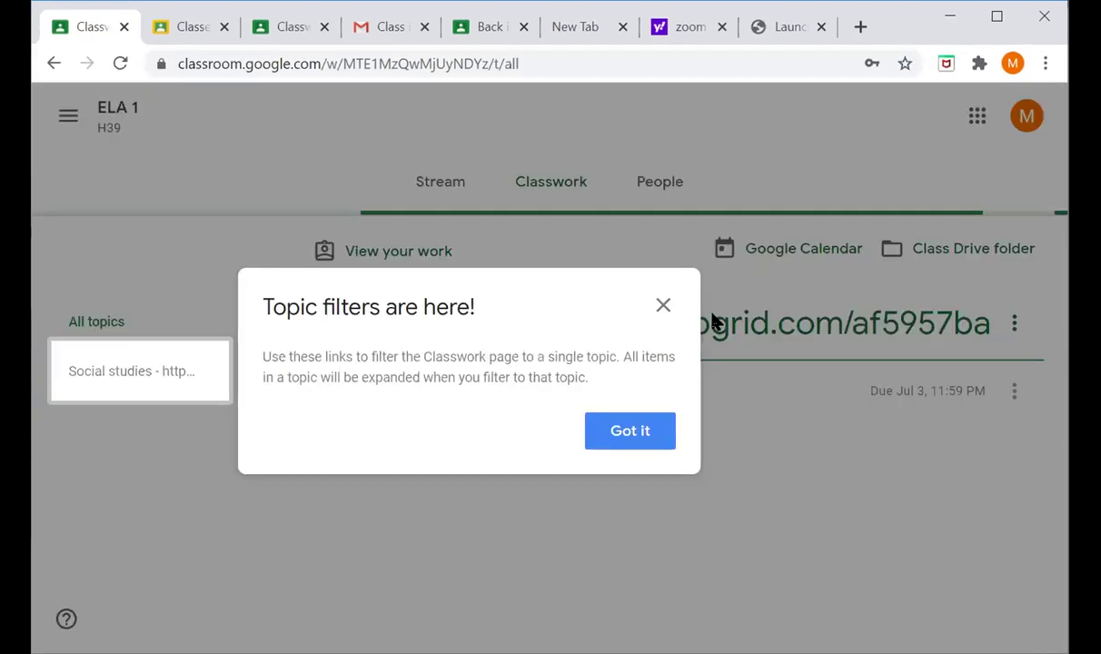
left_click(498, 313)
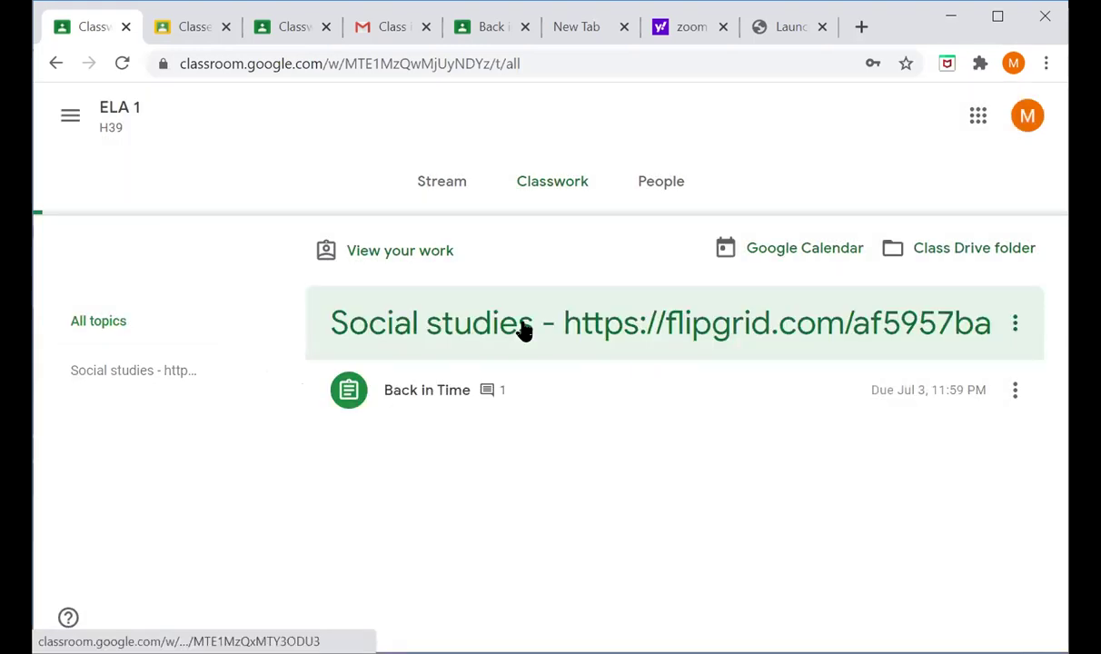
left_click(421, 391)
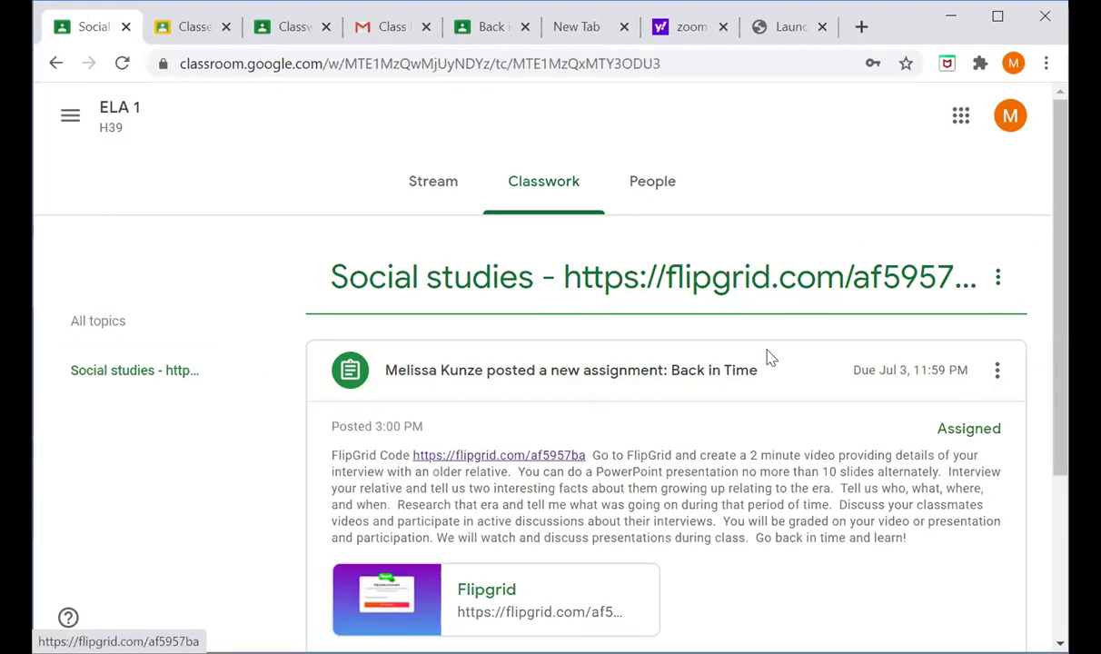
key("Return")
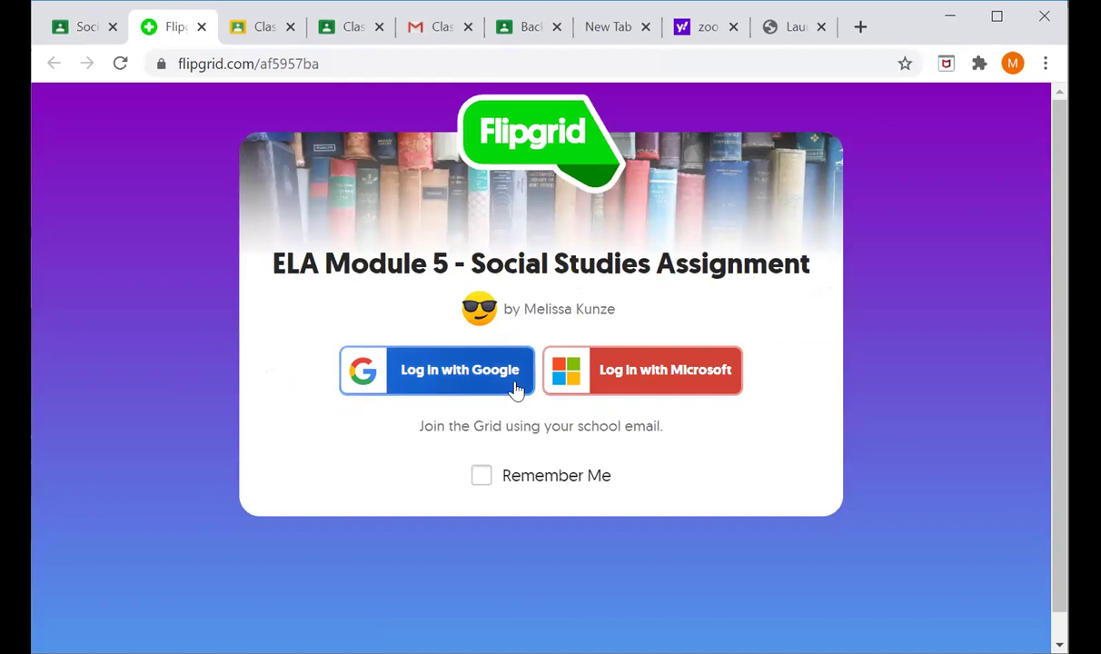
- Log in with Google to join the ELA Module 5 - Social Studies Assignment grid
left_click(454, 376)
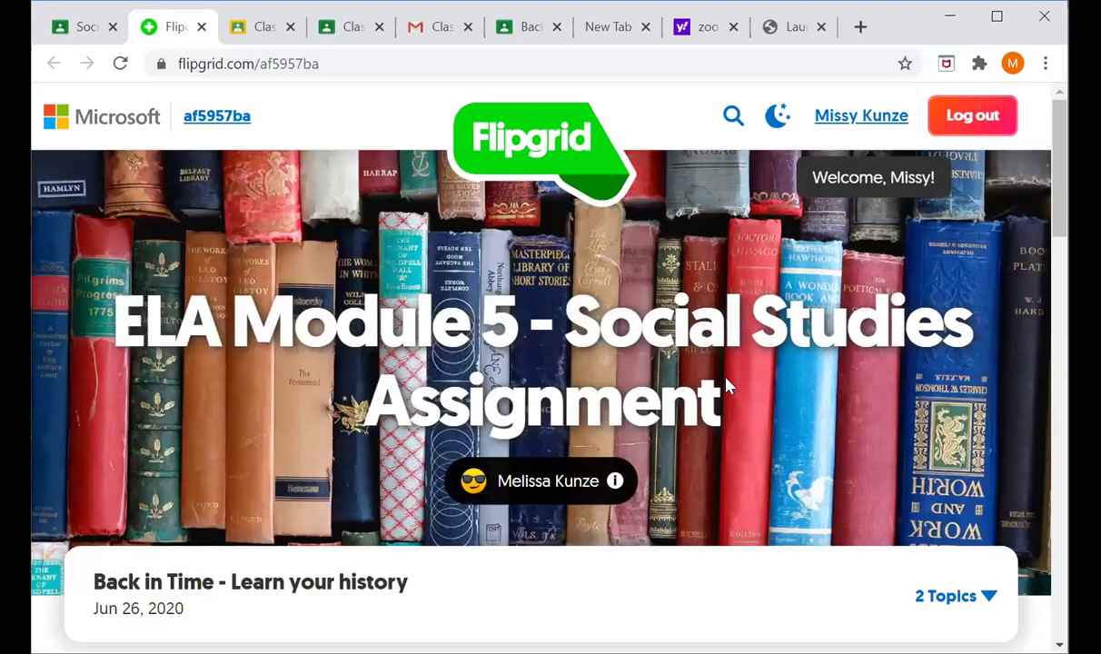
- Read down the topic description and Tip to the 0 Responses section, then start a new response
scroll(727, 386, "down", 3)
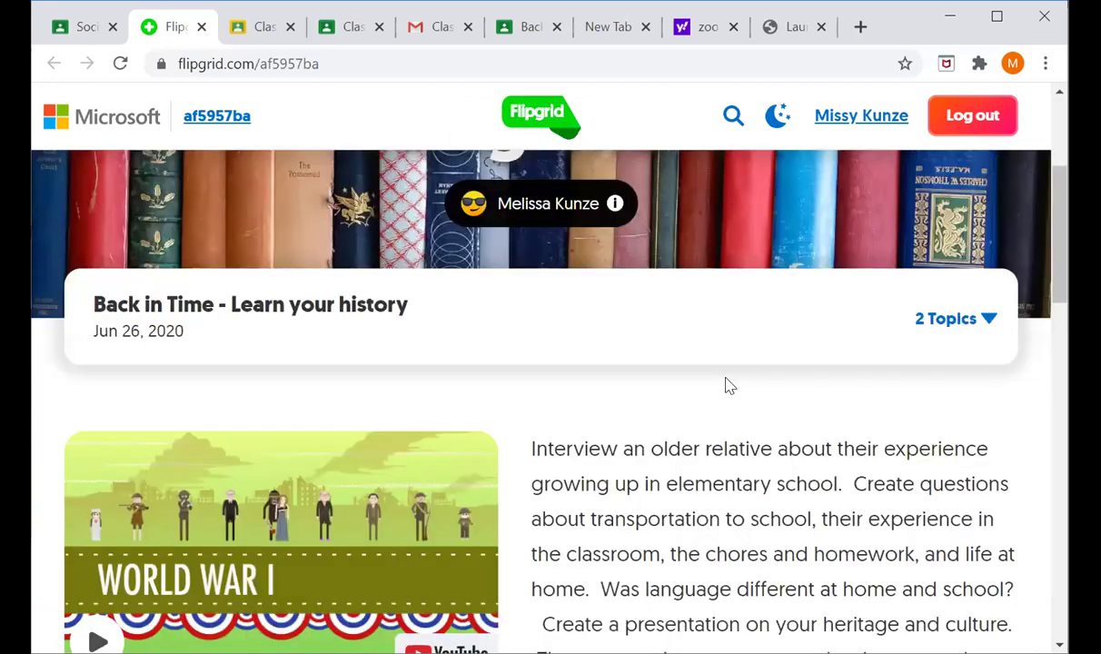
scroll(726, 377, "down", 3)
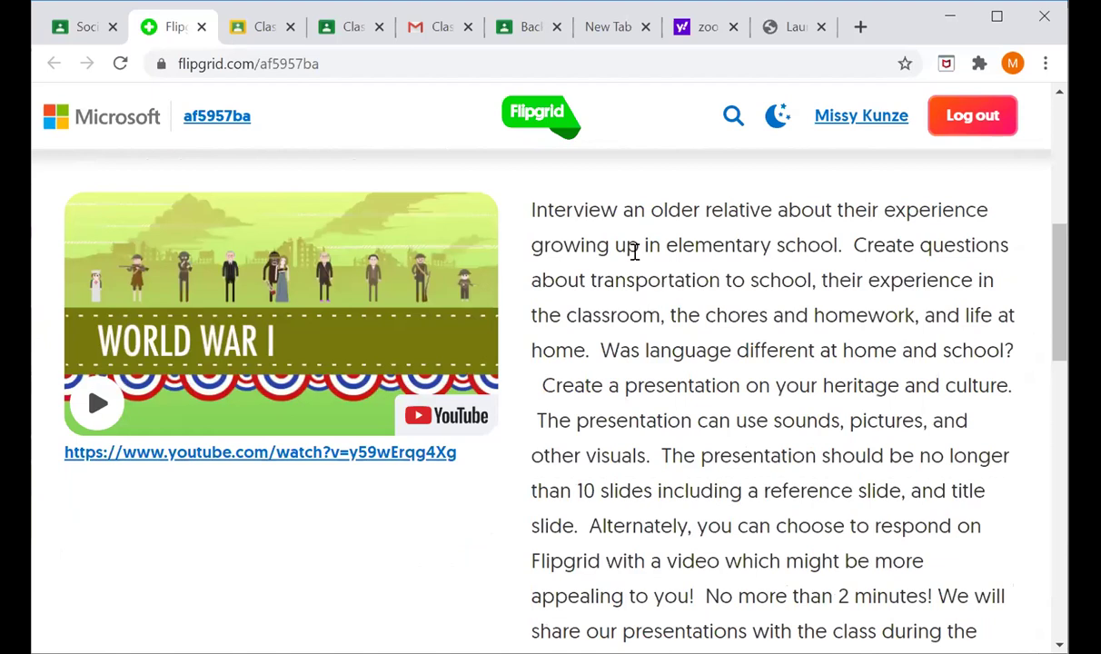
scroll(634, 254, "up", 1)
scroll(611, 498, "down", 1)
scroll(607, 345, "down", 1)
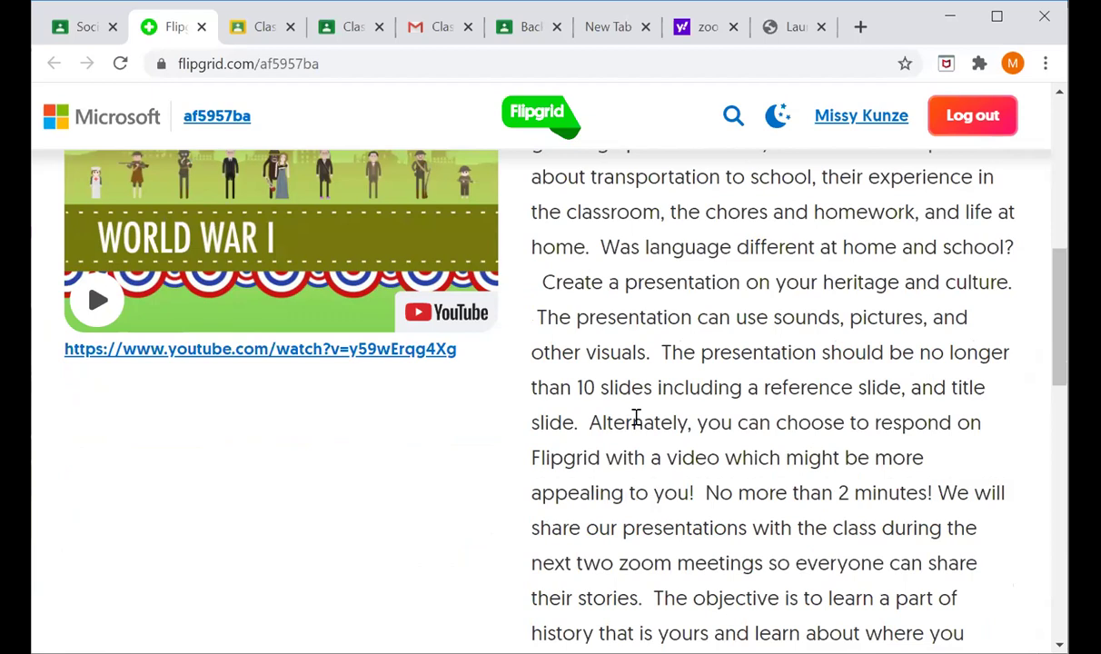
scroll(635, 417, "down", 2)
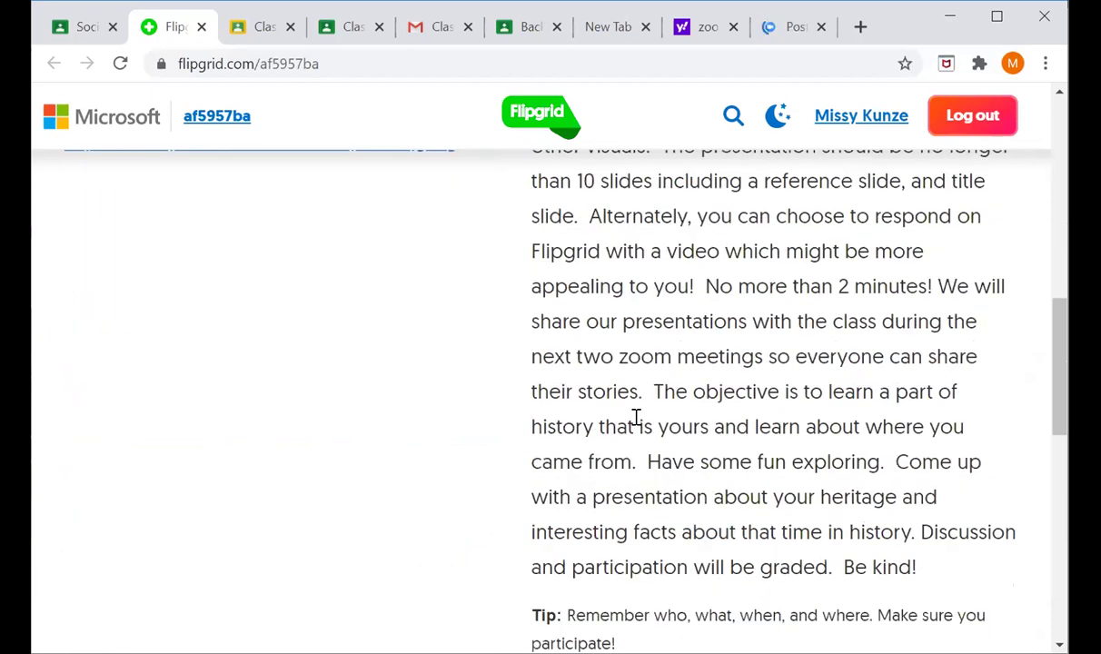
scroll(635, 418, "down", 2)
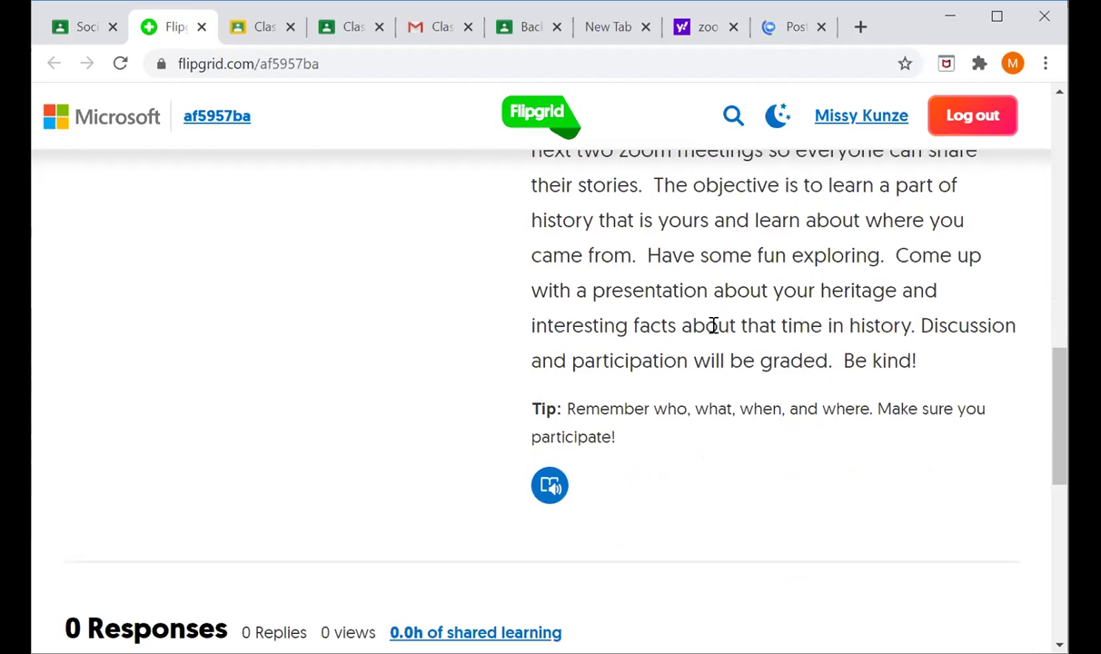
scroll(709, 327, "up", 1)
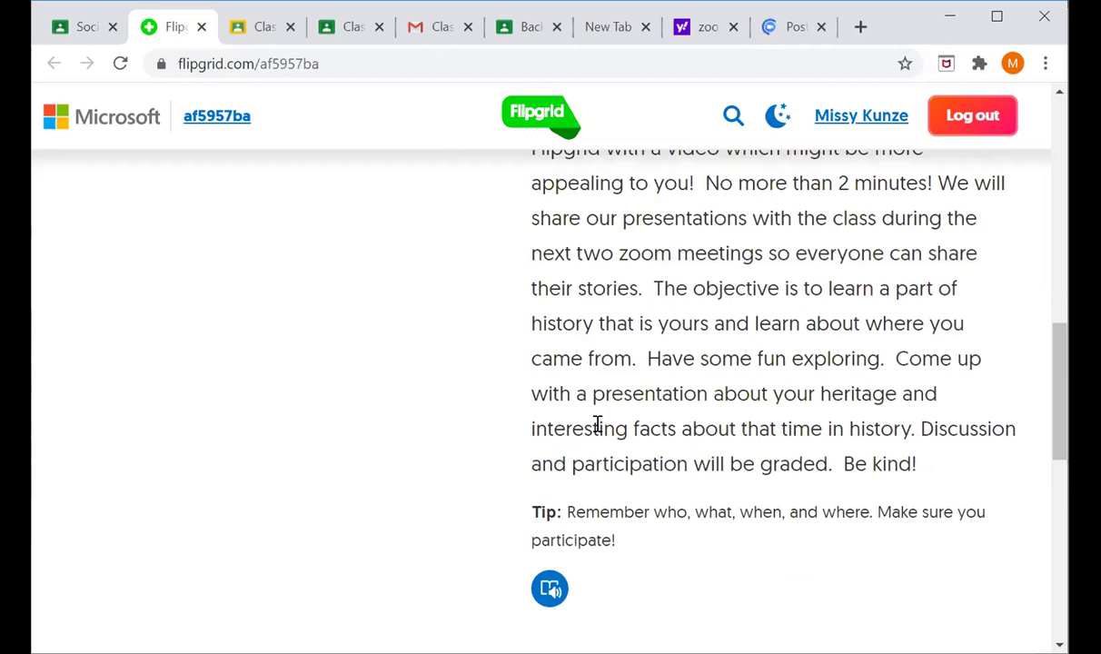
scroll(599, 429, "down", 1)
scroll(599, 430, "down", 1)
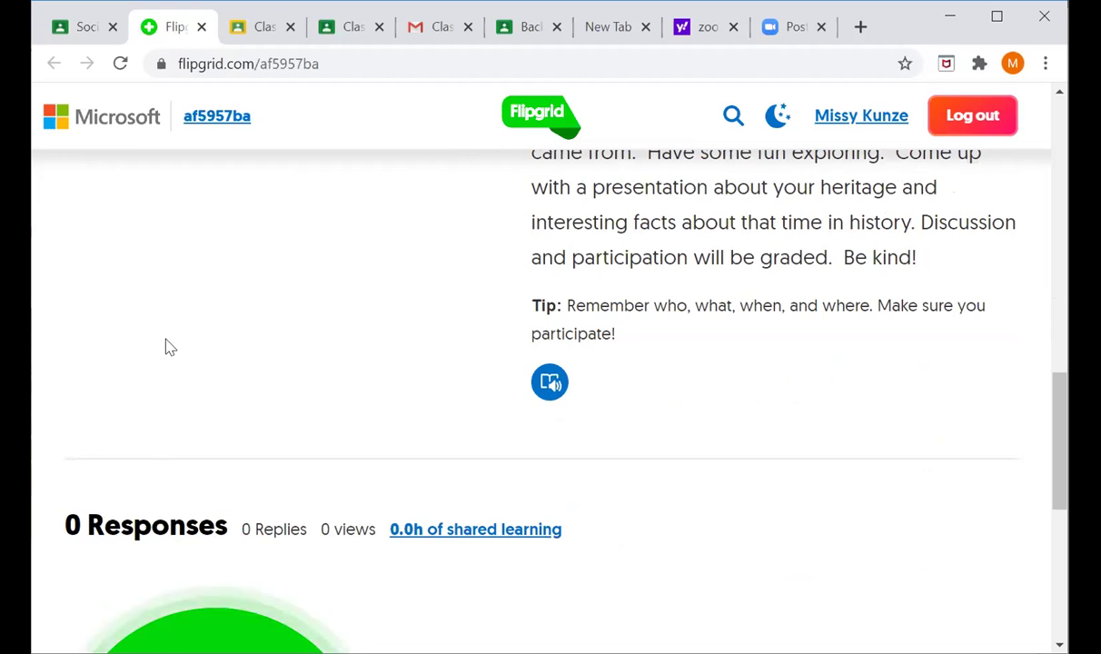
scroll(209, 509, "down", 3)
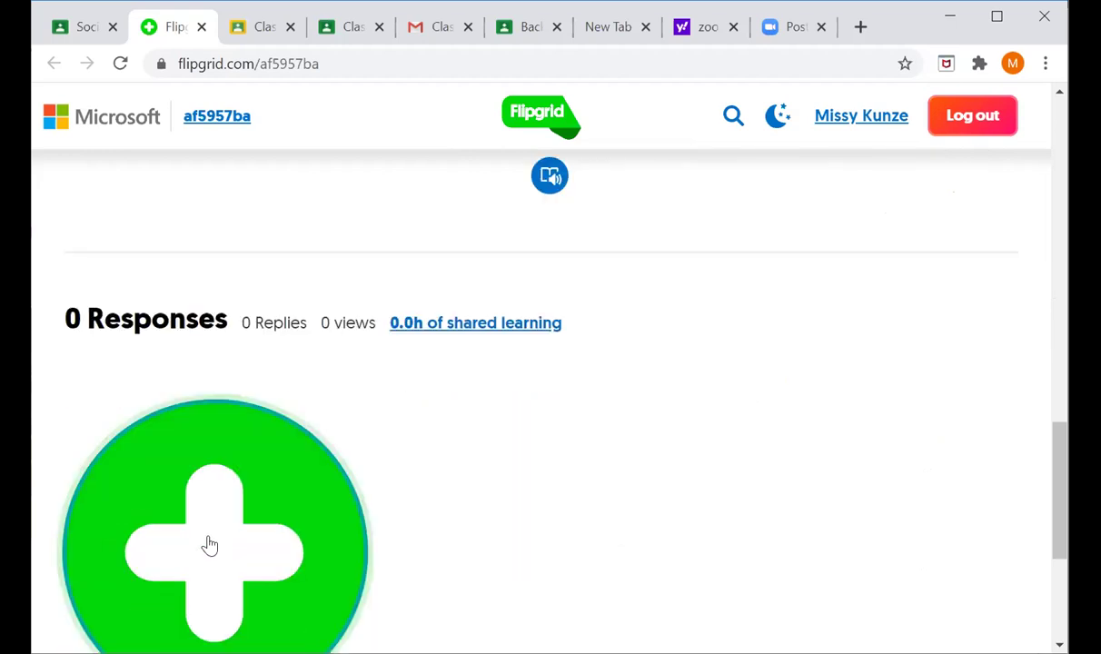
left_click(287, 481)
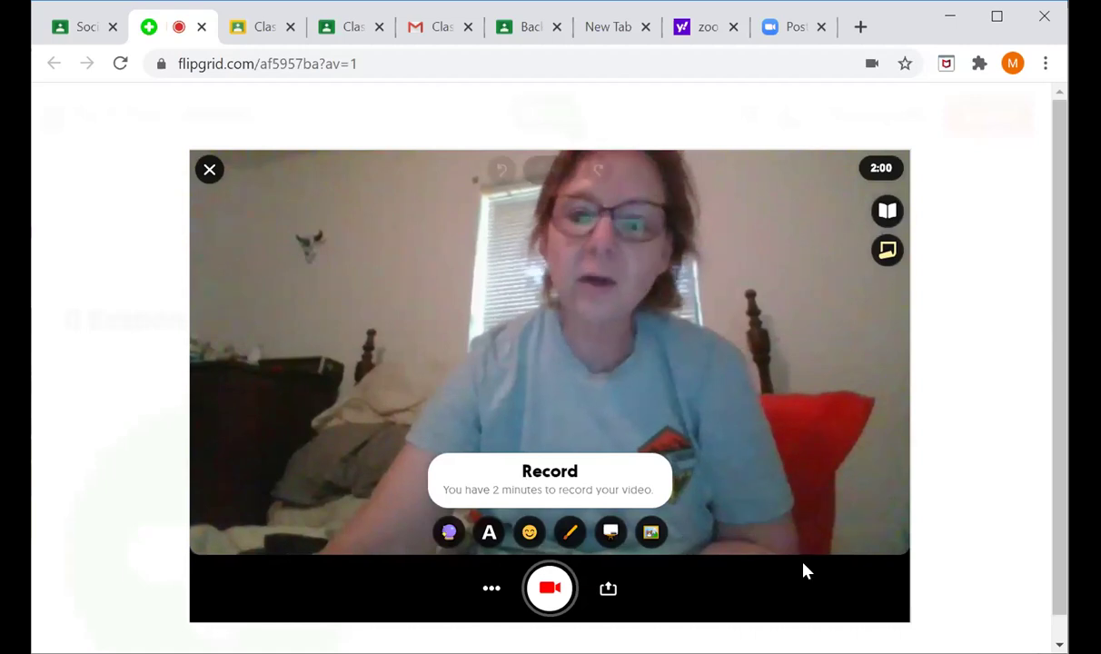
- Record the spoken video response, then stop recording to review the clip
left_click(551, 589)
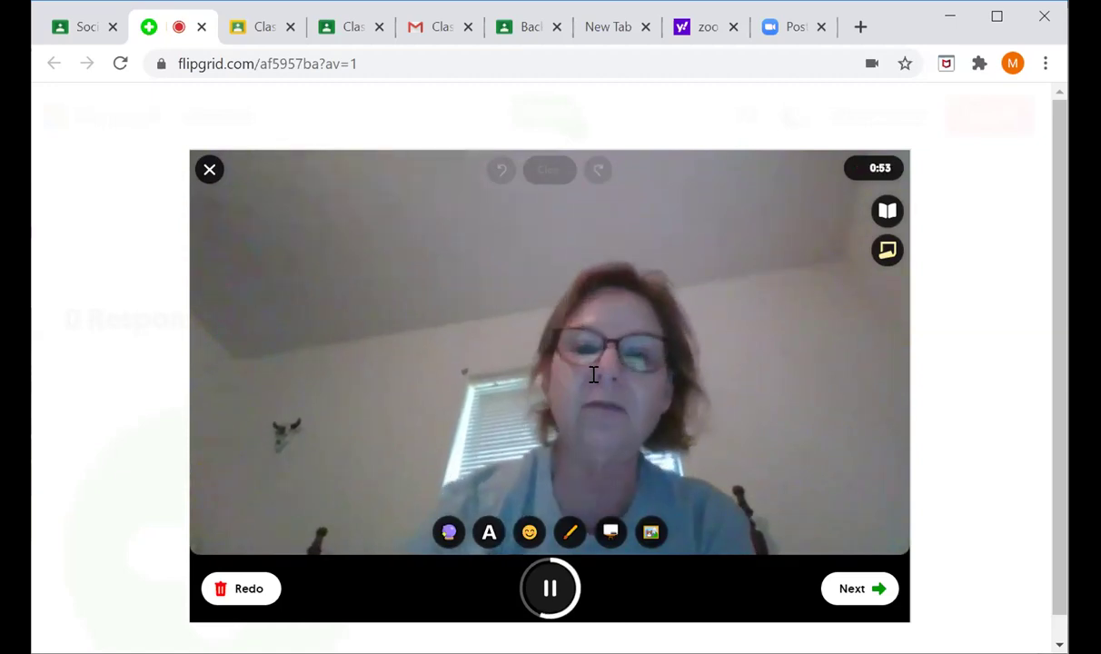
key("space")
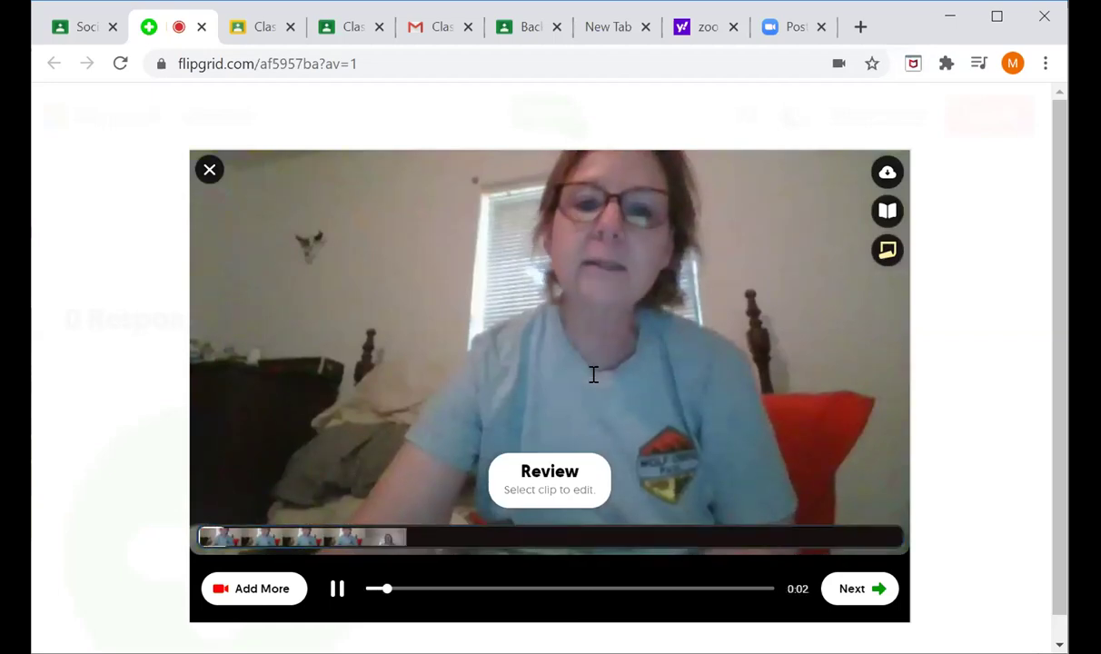
- Snap a selfie for the recorded video and continue to the submission form
left_click(858, 589)
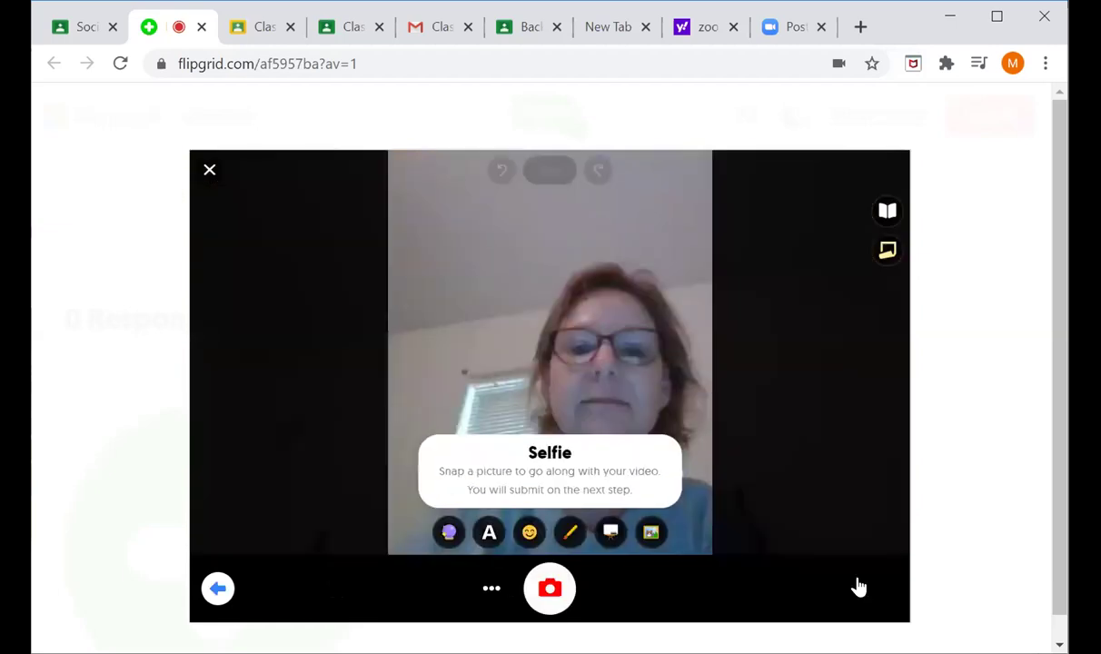
left_click(550, 589)
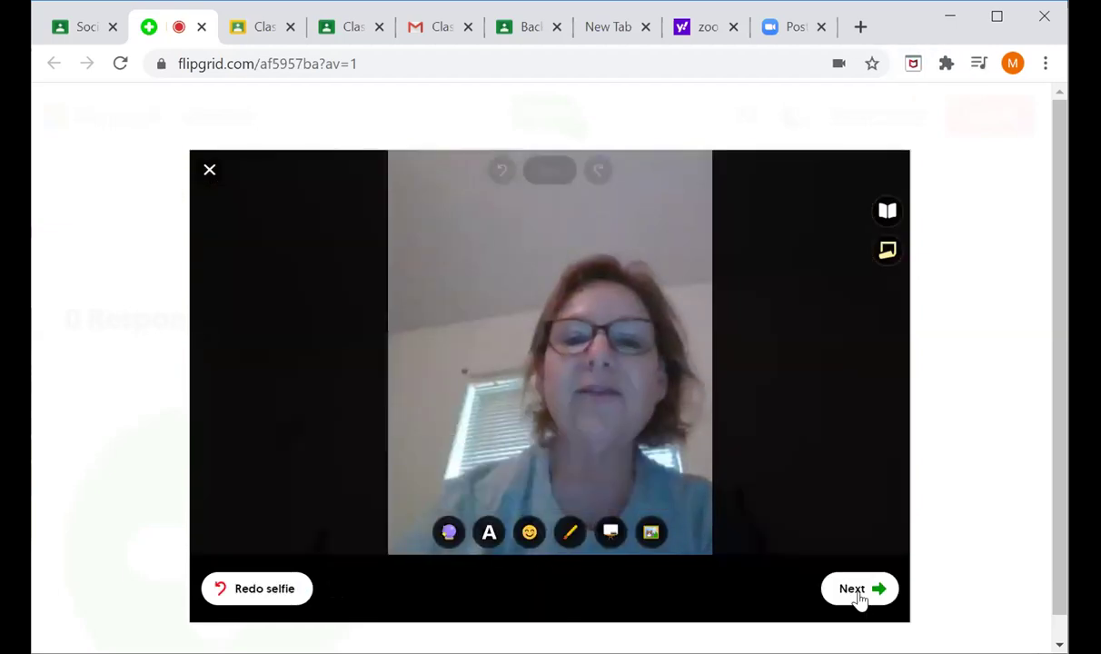
left_click(856, 592)
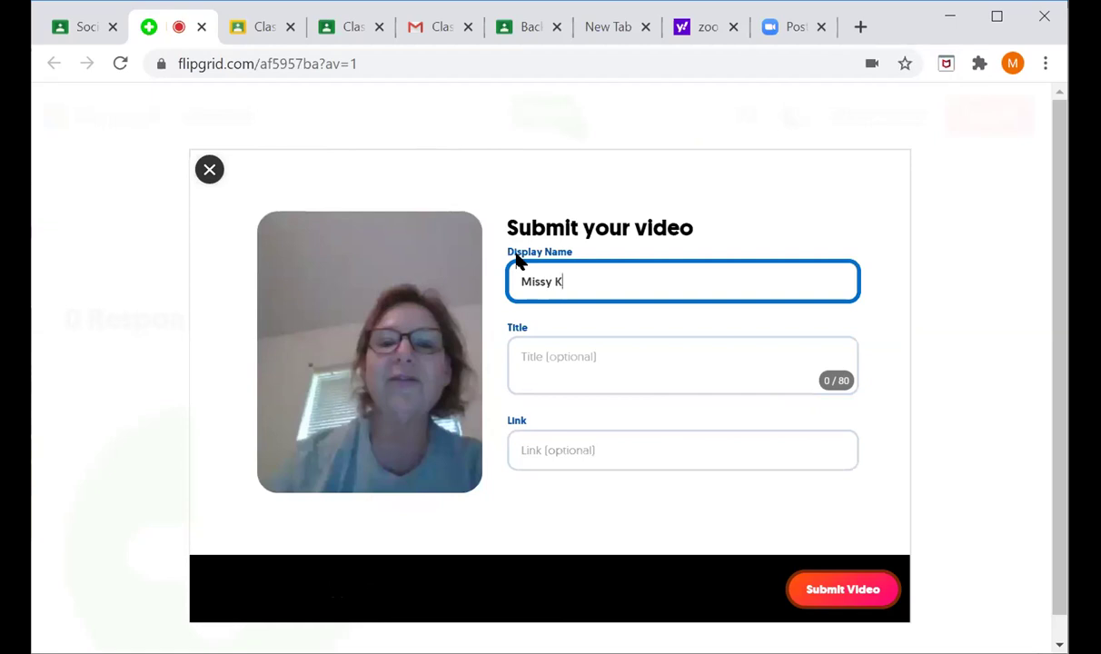
- Title the video 'My interview', submit it, and close the Congrats dialog
key("Tab")
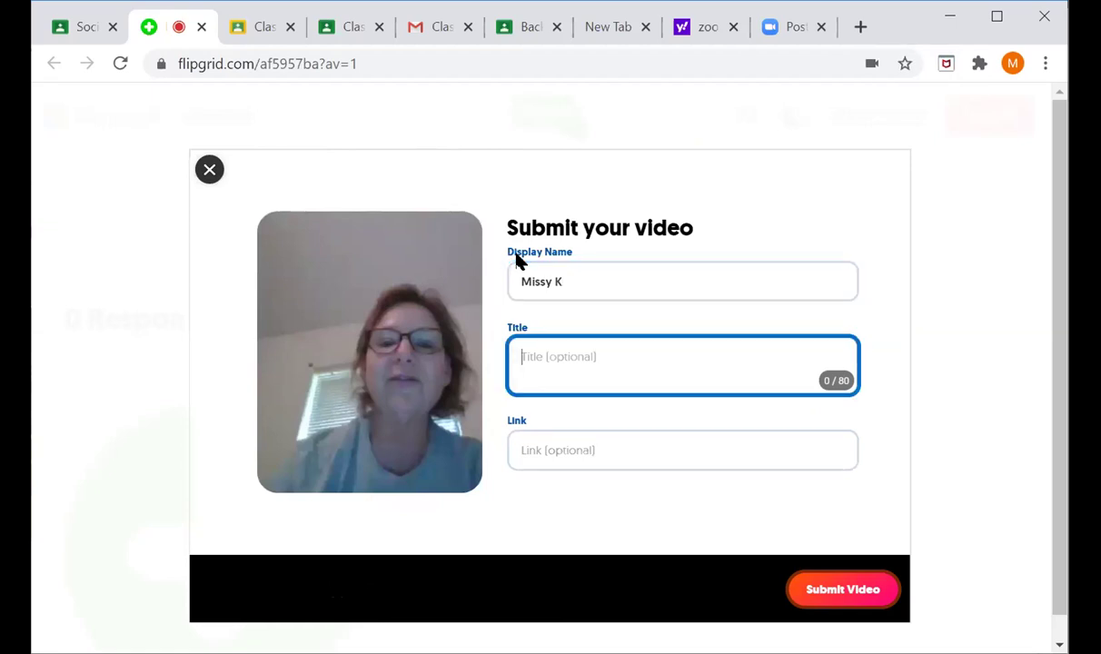
type("My interview")
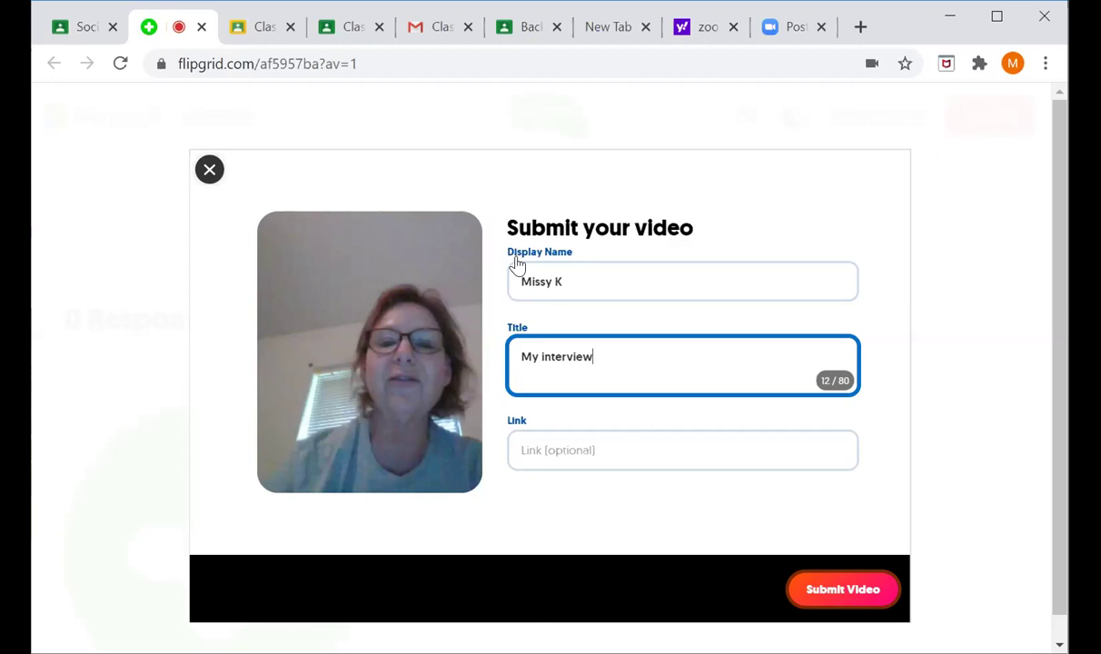
key("Return")
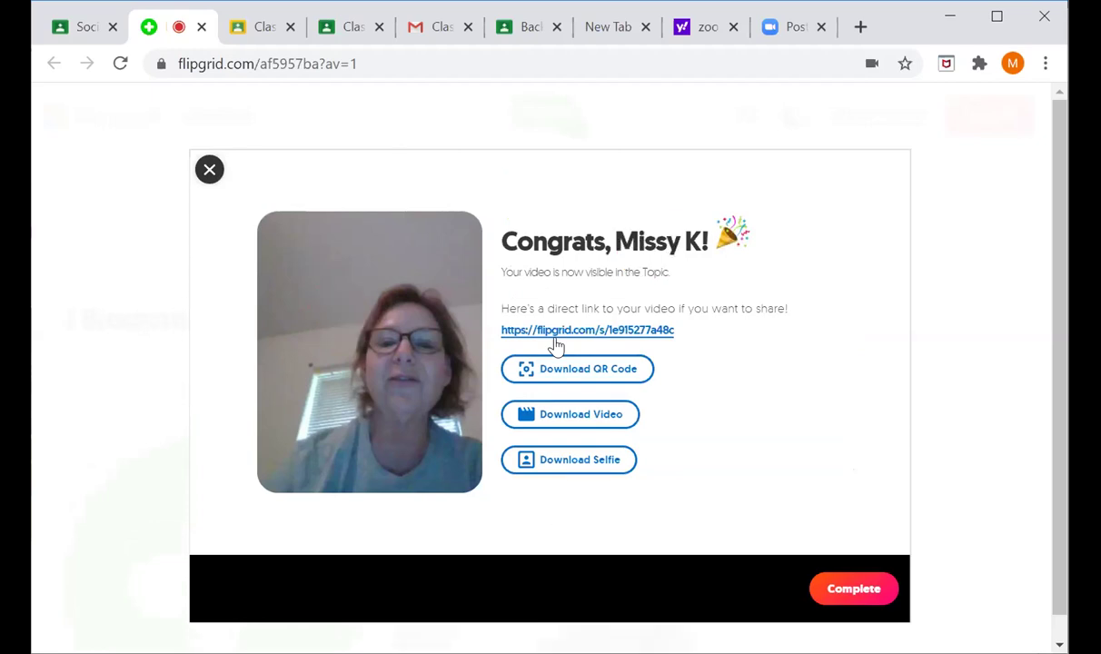
key("Escape")
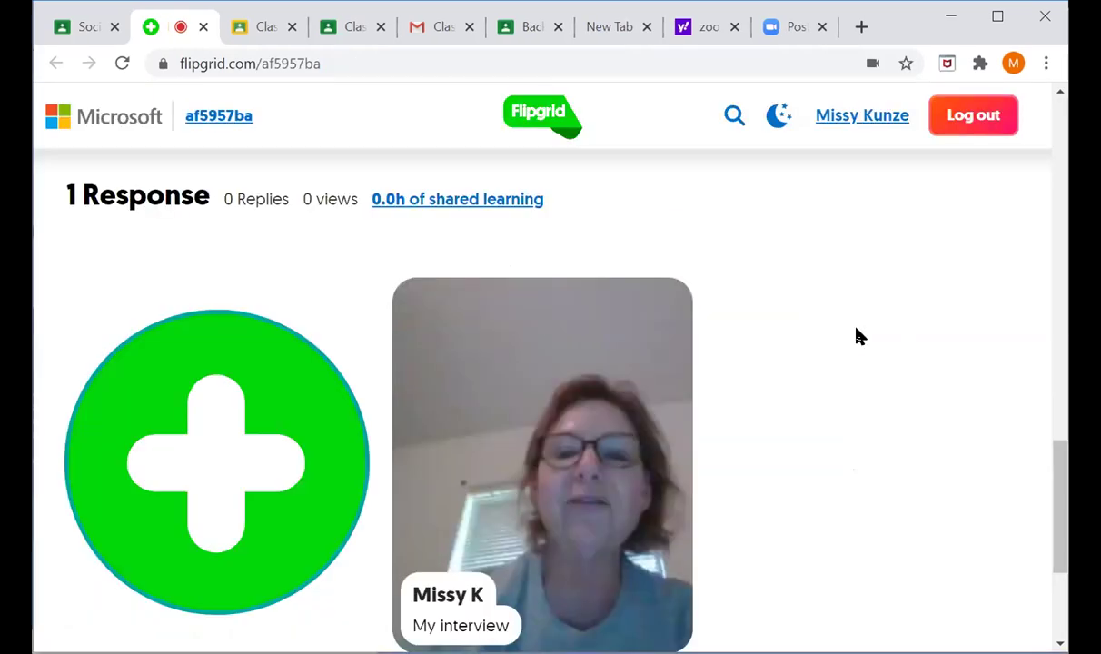
scroll(859, 336, "up", 2)
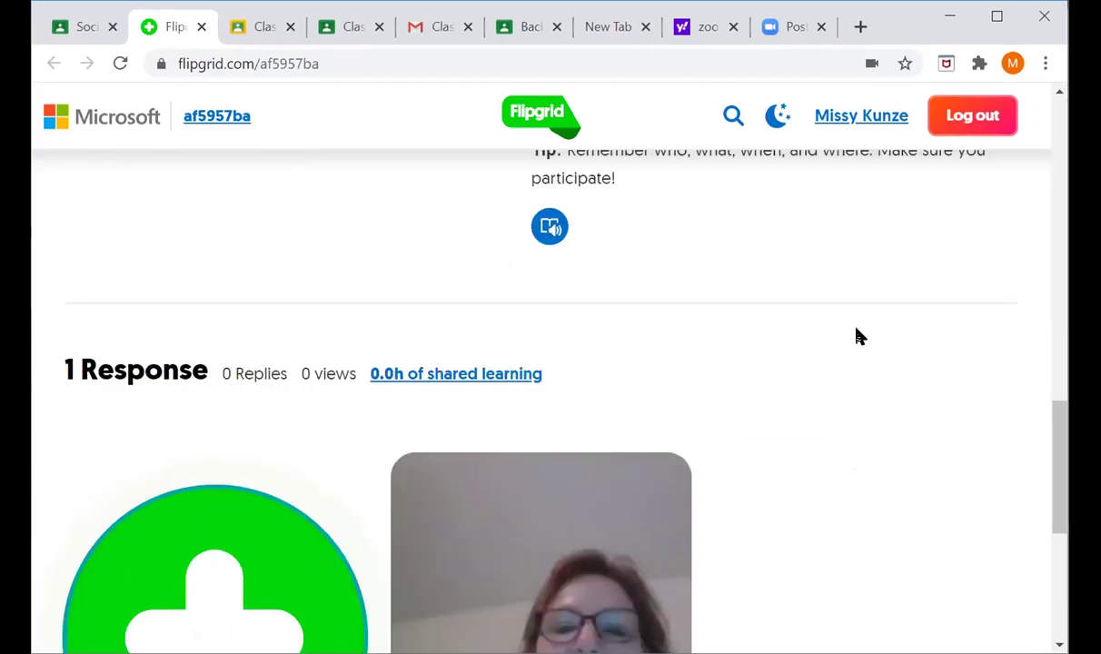
scroll(855, 335, "down", 3)
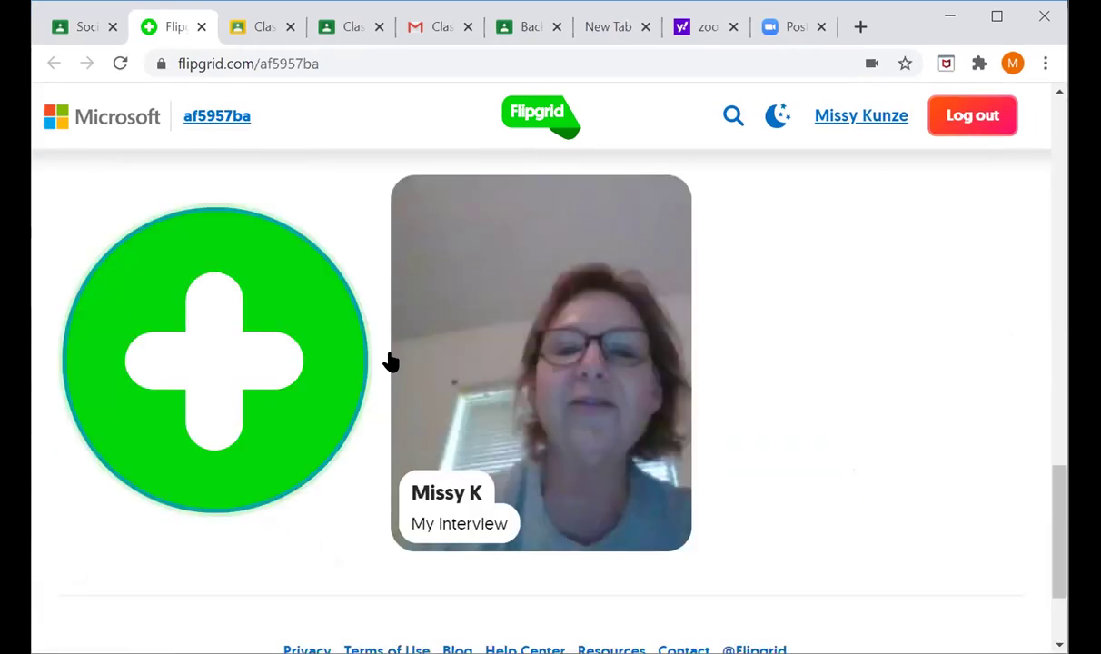